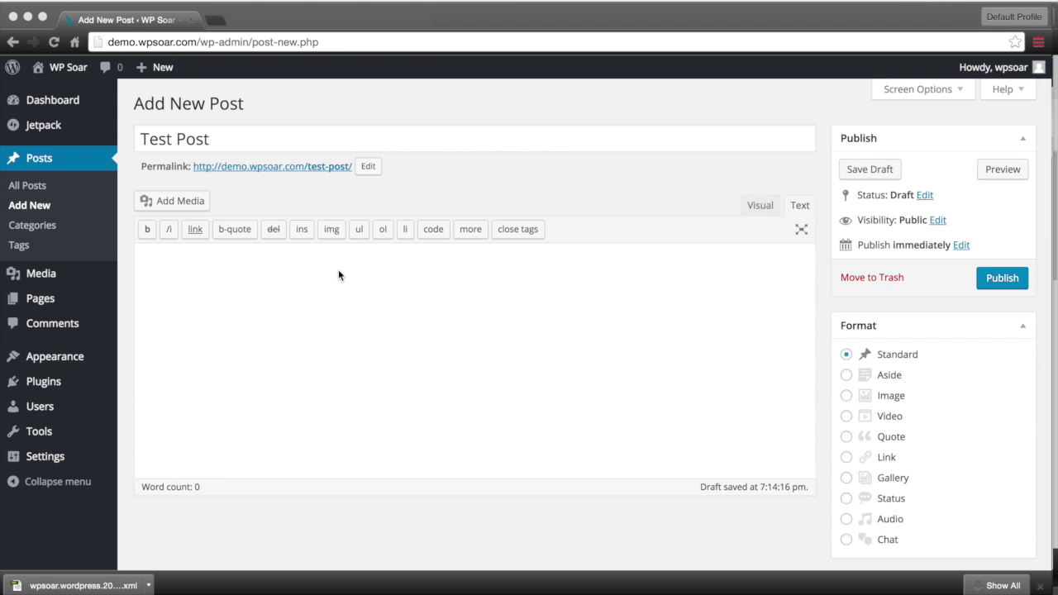
Add "Bold Text" wrapped in strong tags as the first line of the post content
{"action": "left_click", "coordinate": [338, 273]}
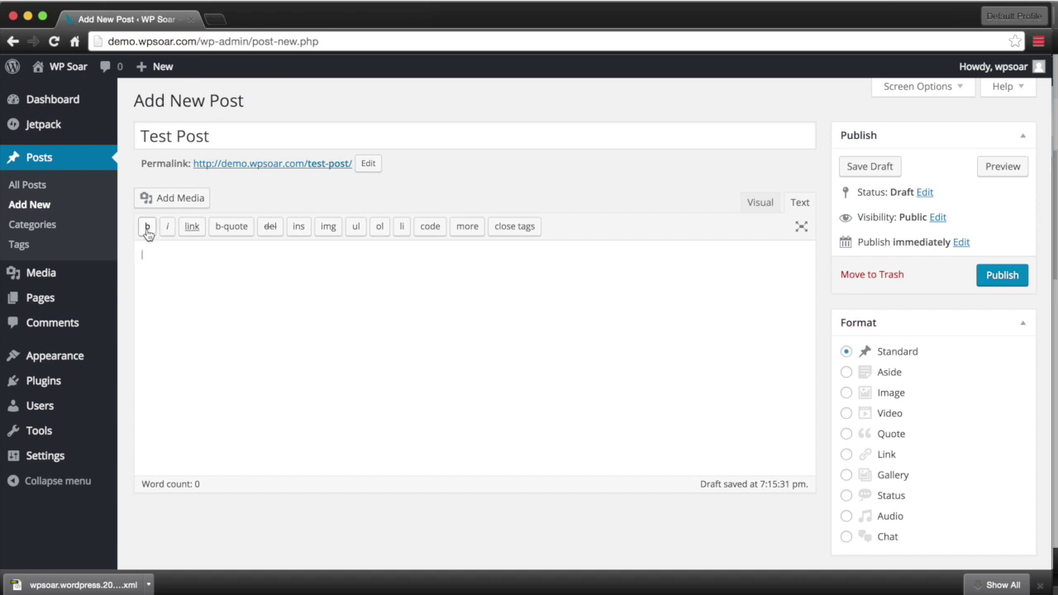
{"action": "left_click", "coordinate": [148, 231]}
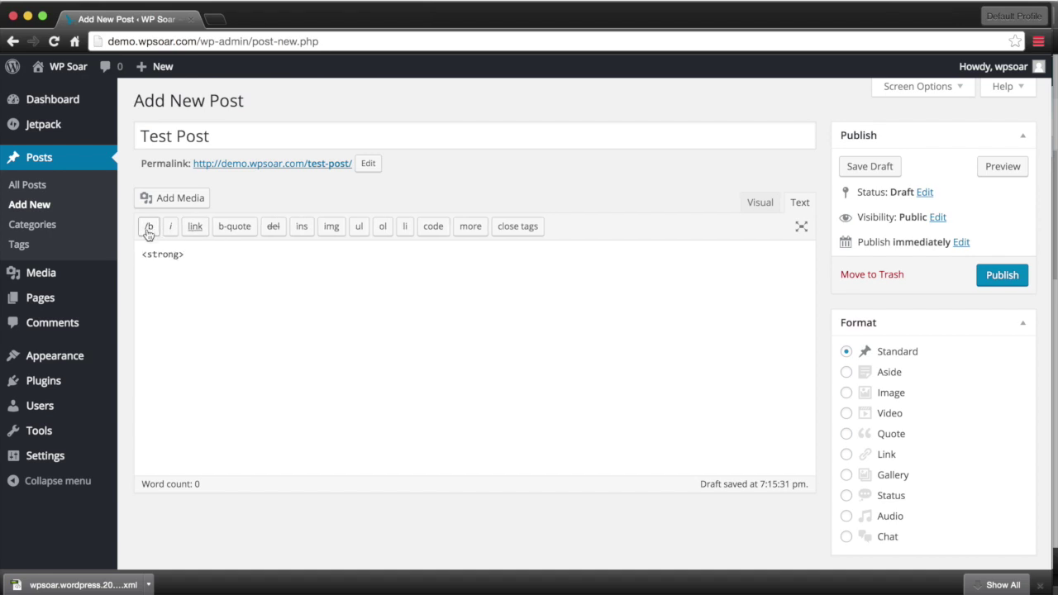
{"action": "type", "text": "Bold Text"}
{"action": "left_click", "coordinate": [147, 230]}
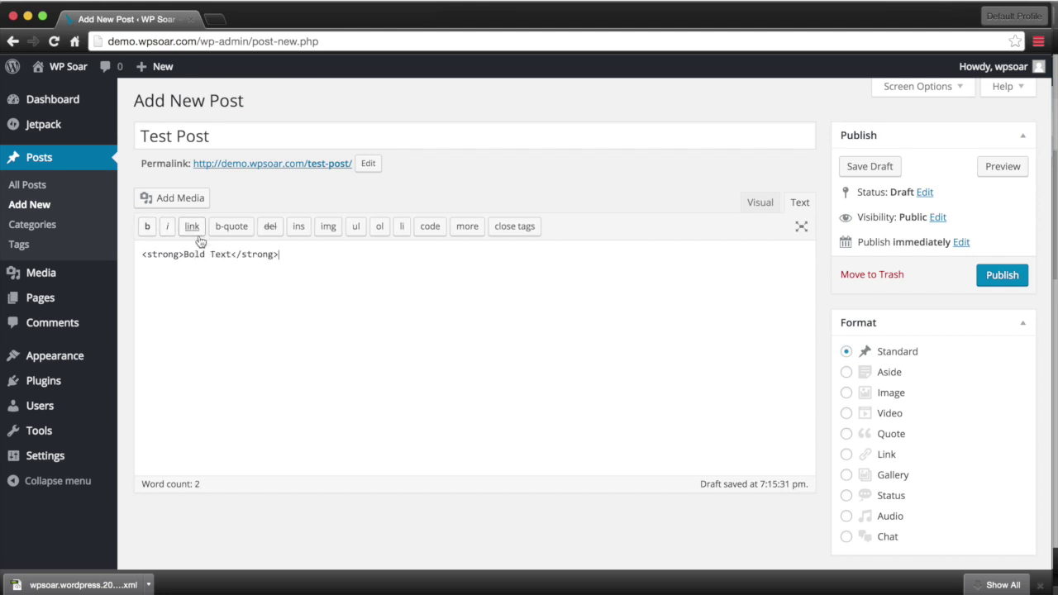
{"action": "left_click_drag", "start_coordinate": [296, 255], "coordinate": [115, 255]}
{"action": "left_click", "coordinate": [359, 261]}
Add a second line reading "Italicized Text" wrapped in em tags
{"action": "key", "text": "Return"}
{"action": "left_click", "coordinate": [168, 226]}
{"action": "type", "text": "Italicized"}
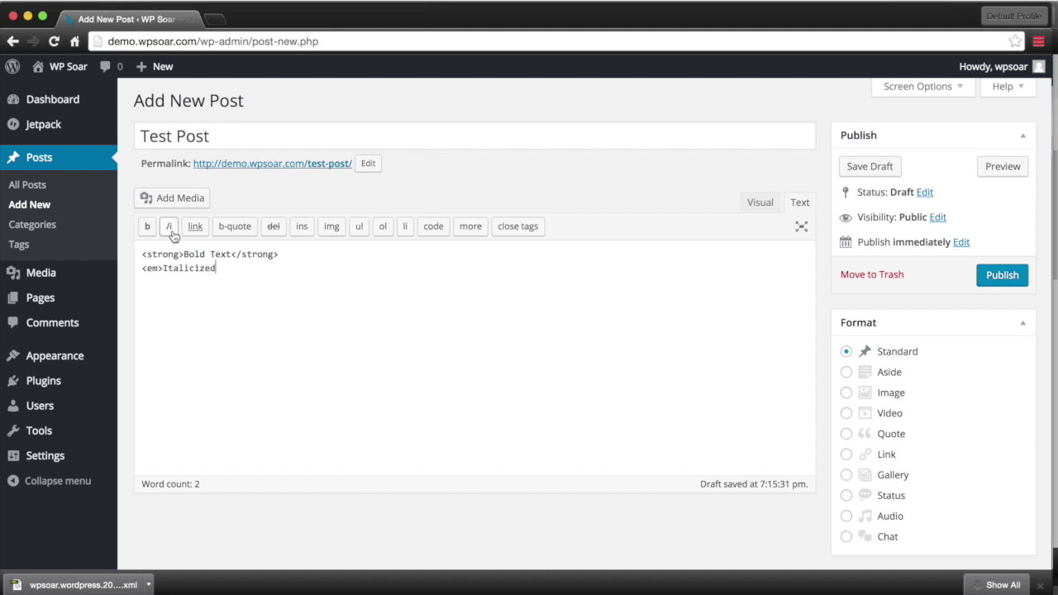
{"action": "type", "text": " Text"}
{"action": "left_click", "coordinate": [169, 226]}
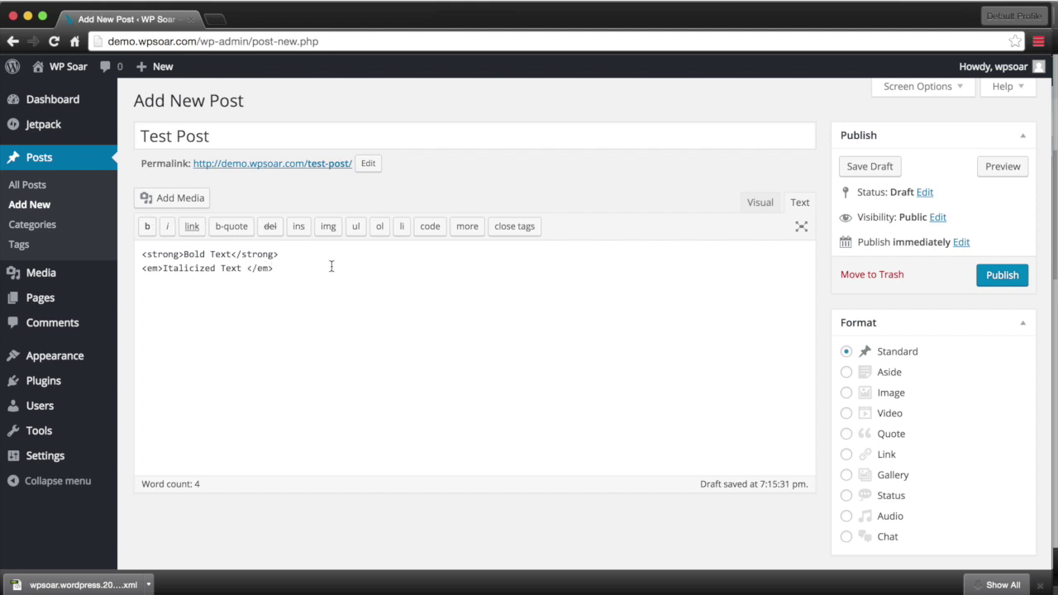
{"action": "key", "text": "Return"}
{"action": "left_click", "coordinate": [191, 230]}
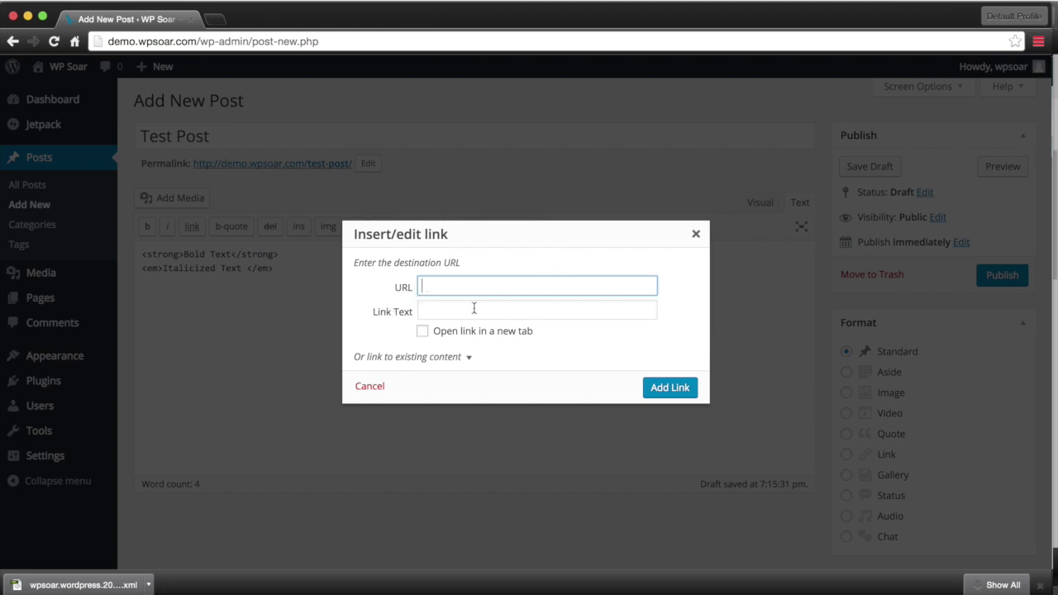
{"action": "type", "text": "http://www.google.com"}
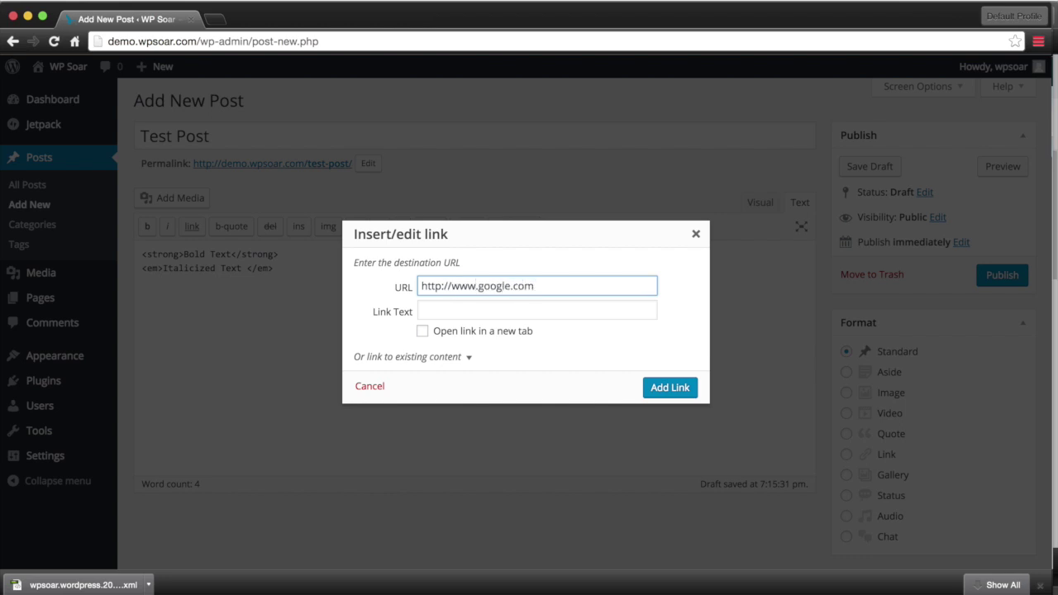
{"action": "key", "text": "Tab"}
{"action": "type", "text": "Gogg"}
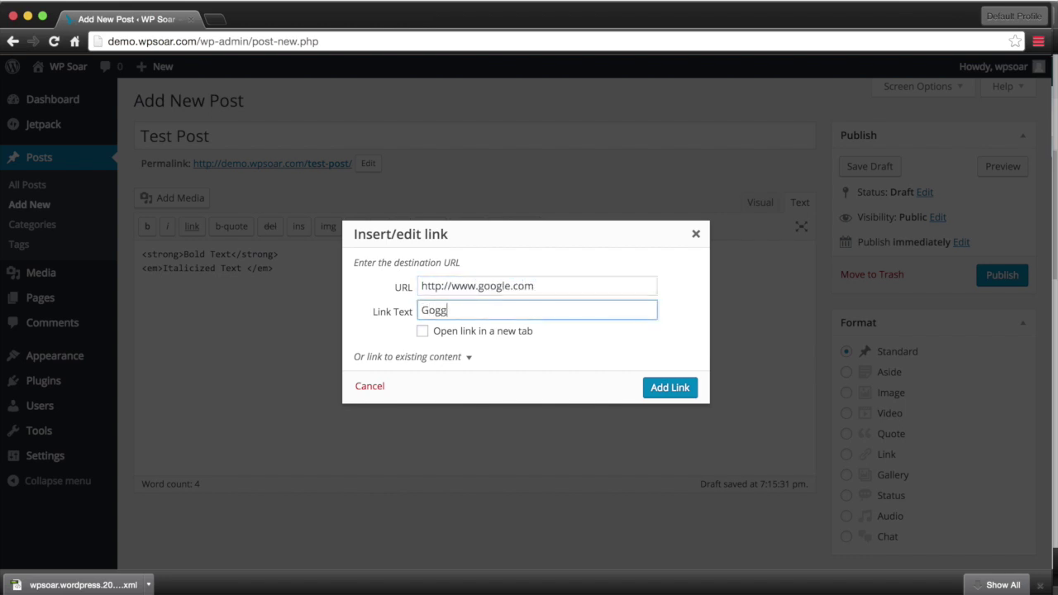
{"action": "key", "text": "BackSpace"}
{"action": "key", "text": "BackSpace"}
{"action": "type", "text": "ogle"}
{"action": "key", "text": "Return"}
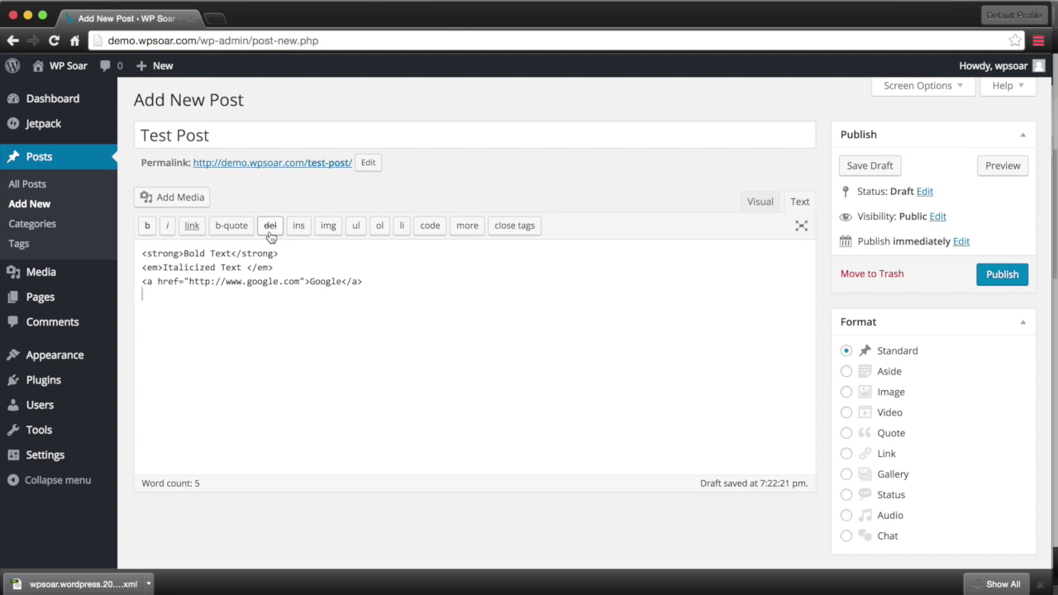
Below the link, add "Deleted Text" in del tags and, on the following line, "New Text" in ins tags
{"action": "left_click", "coordinate": [270, 237]}
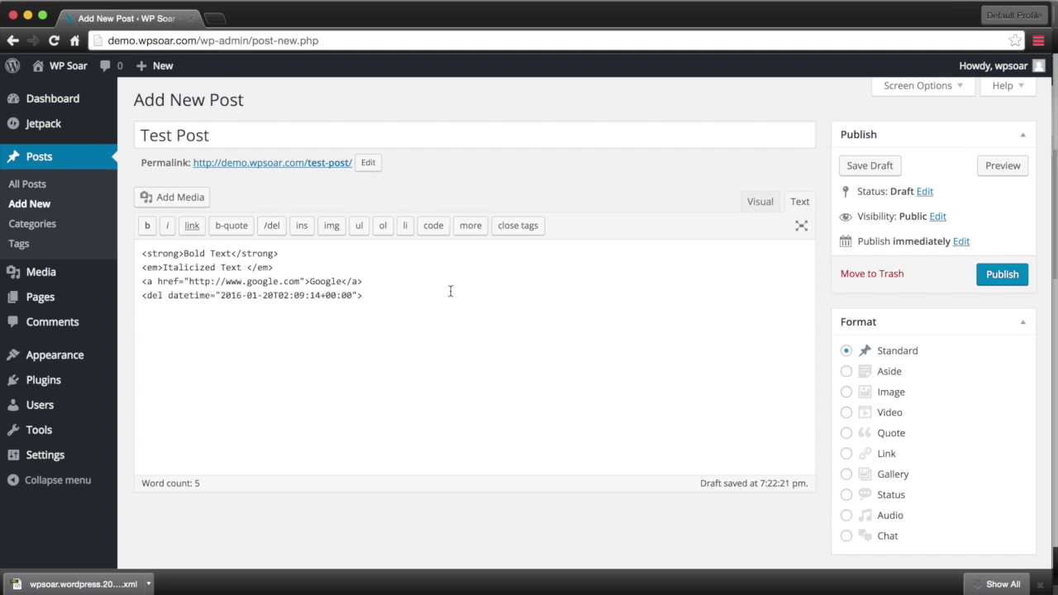
{"action": "type", "text": "Deleted Text"}
{"action": "left_click", "coordinate": [273, 226]}
{"action": "key", "text": "Return"}
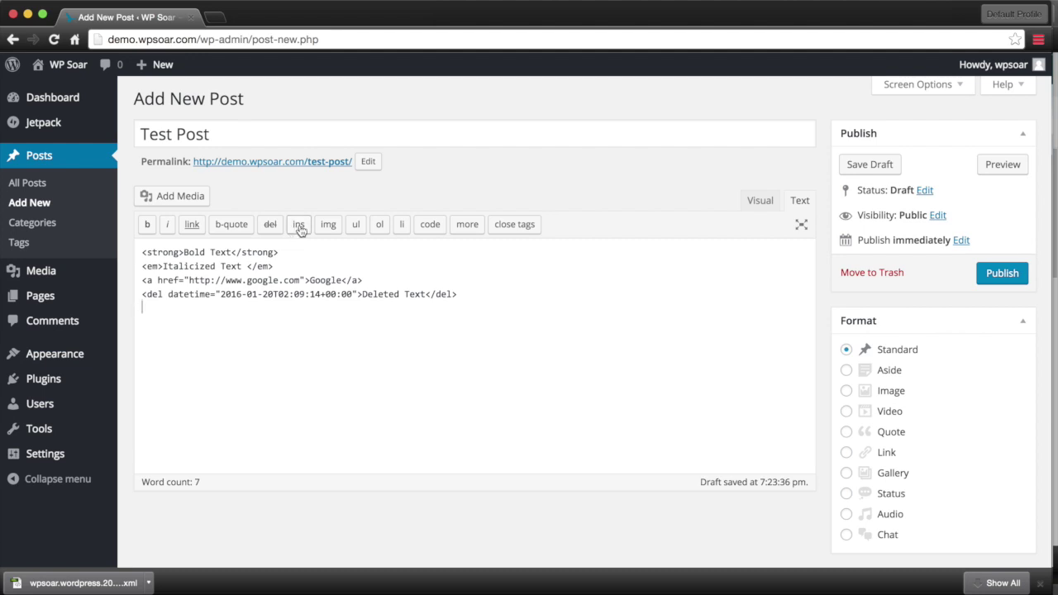
{"action": "left_click", "coordinate": [299, 226]}
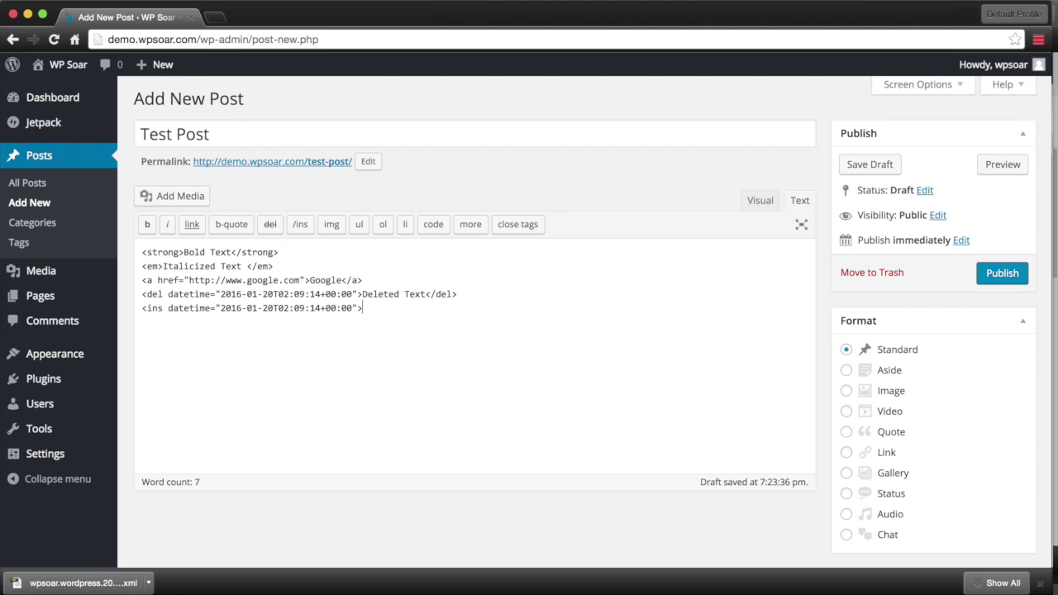
{"action": "type", "text": "New Text"}
{"action": "left_click", "coordinate": [300, 224]}
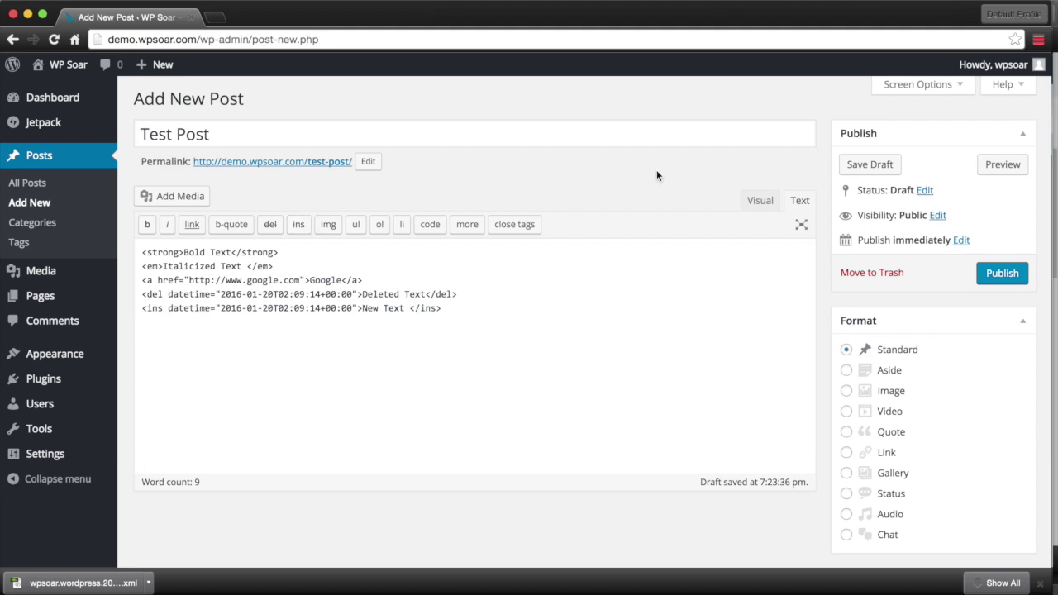
{"action": "left_click", "coordinate": [330, 229]}
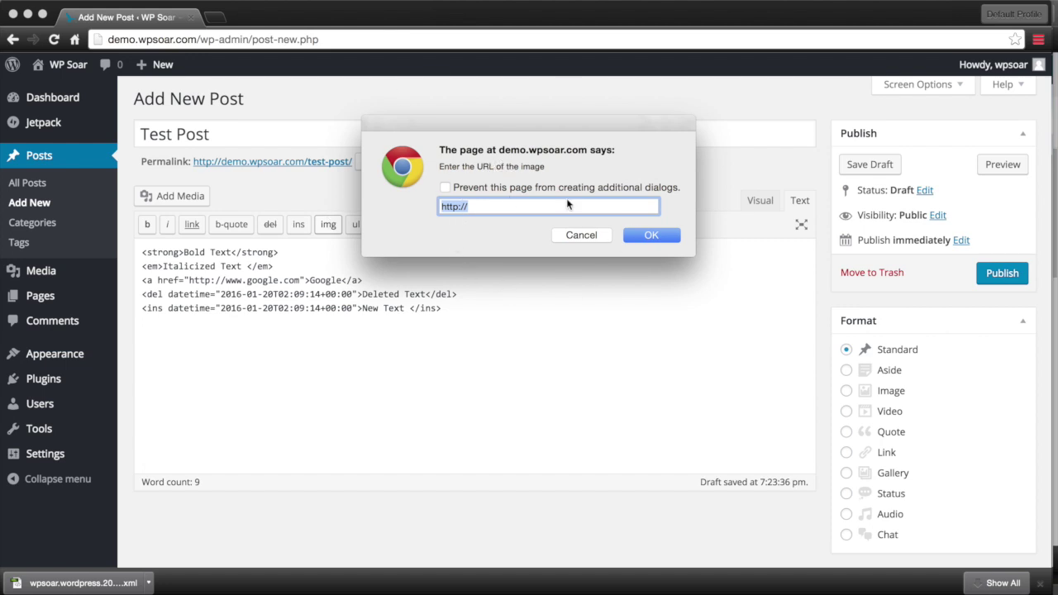
{"action": "left_click", "coordinate": [578, 235]}
{"action": "left_click", "coordinate": [444, 318]}
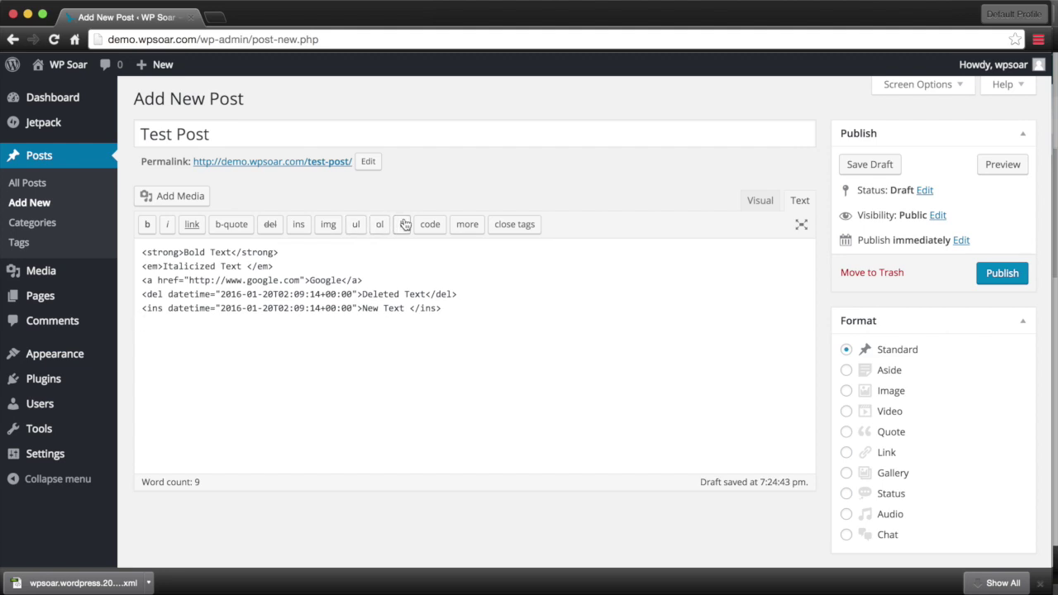
Add "Item 1" wrapped in unordered list tags, followed by "Item 2" wrapped in ordered list tags
{"action": "left_click", "coordinate": [356, 230]}
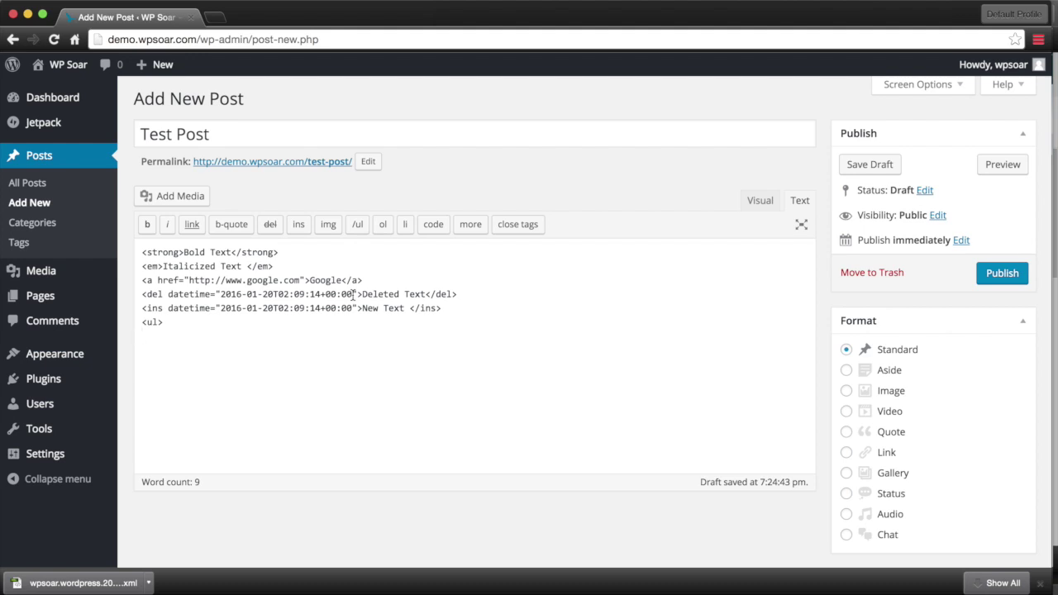
{"action": "type", "text": "Item 1"}
{"action": "left_click", "coordinate": [365, 230]}
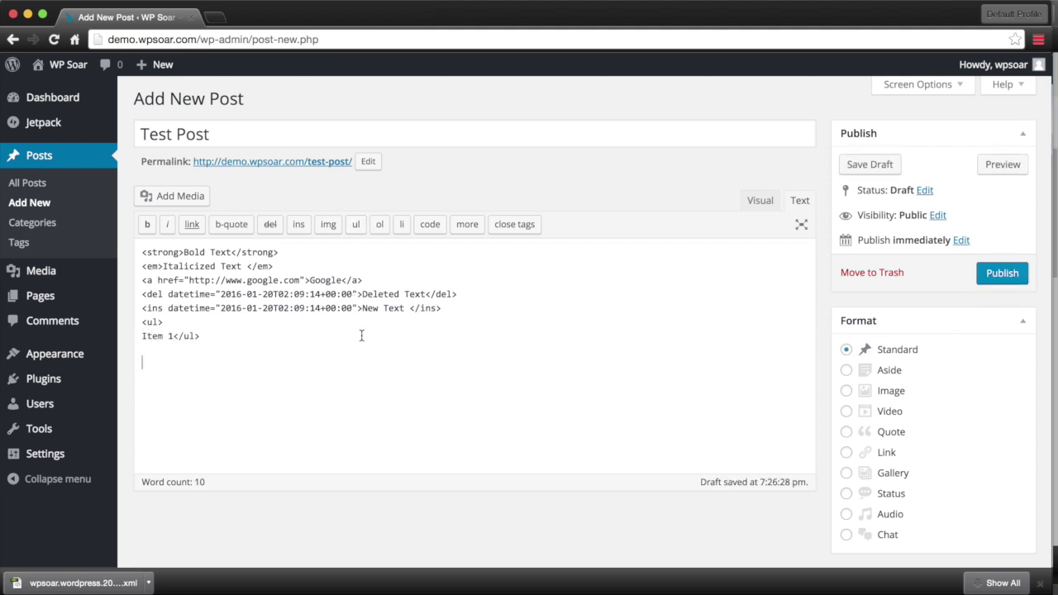
{"action": "left_click", "coordinate": [379, 226]}
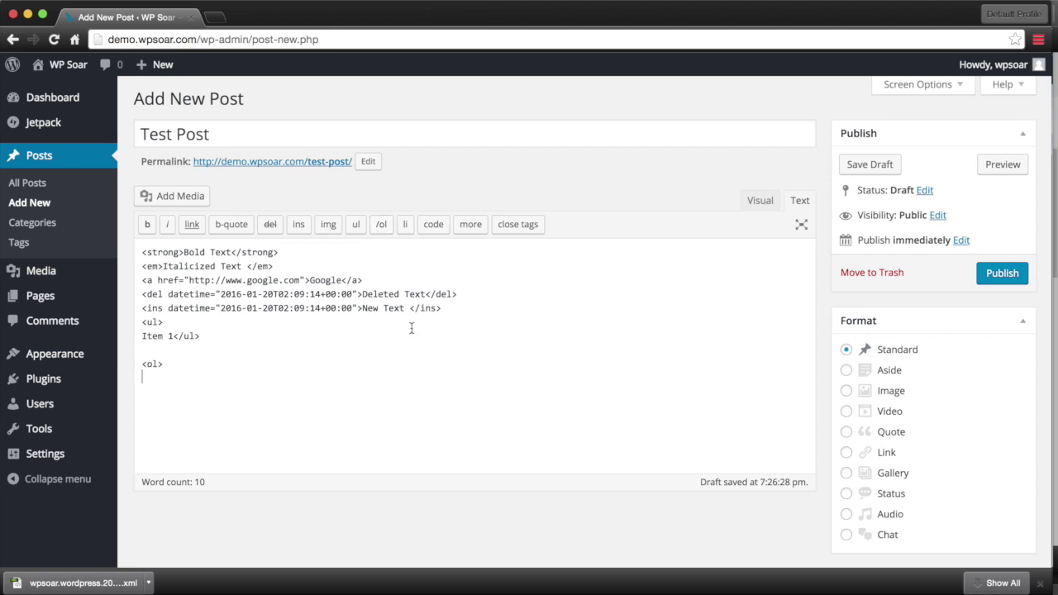
{"action": "type", "text": "Item 2"}
{"action": "left_click", "coordinate": [382, 226]}
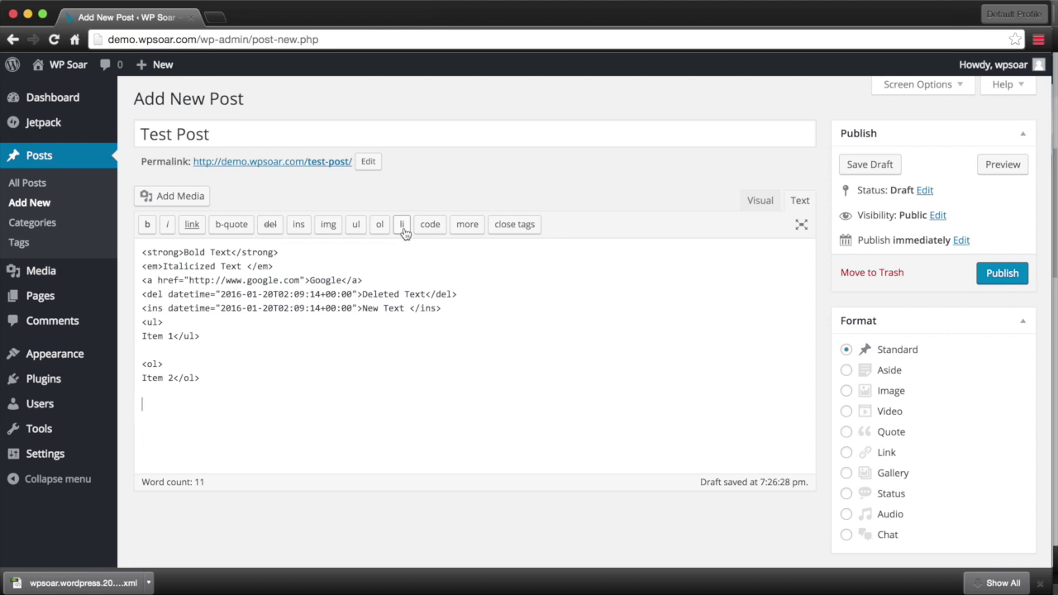
Add "Item 3" wrapped in list item tags below the ordered list
{"action": "left_click", "coordinate": [402, 225]}
{"action": "type", "text": "Item 3"}
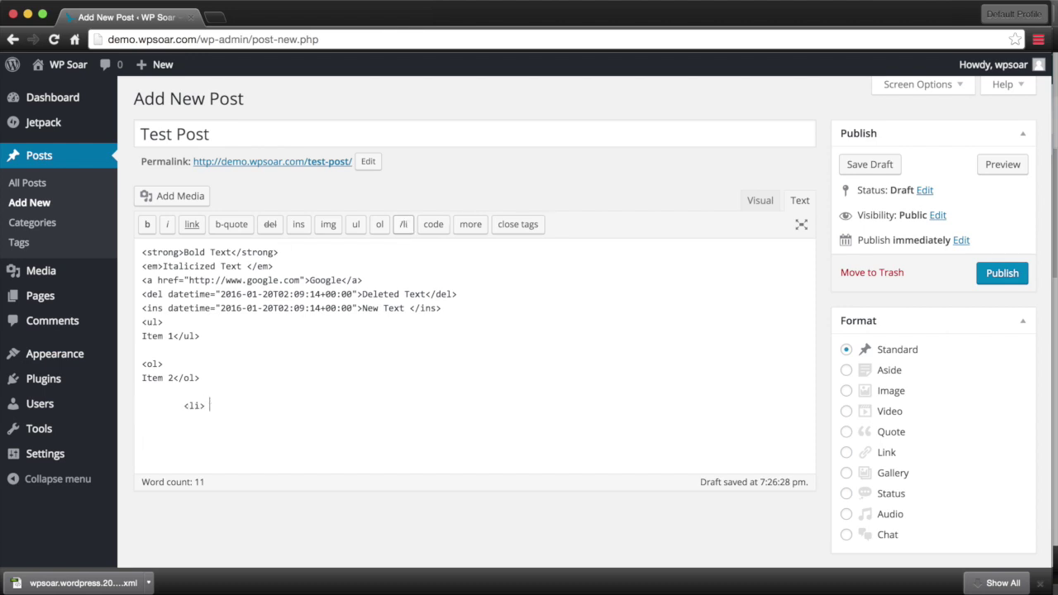
{"action": "left_click", "coordinate": [407, 226]}
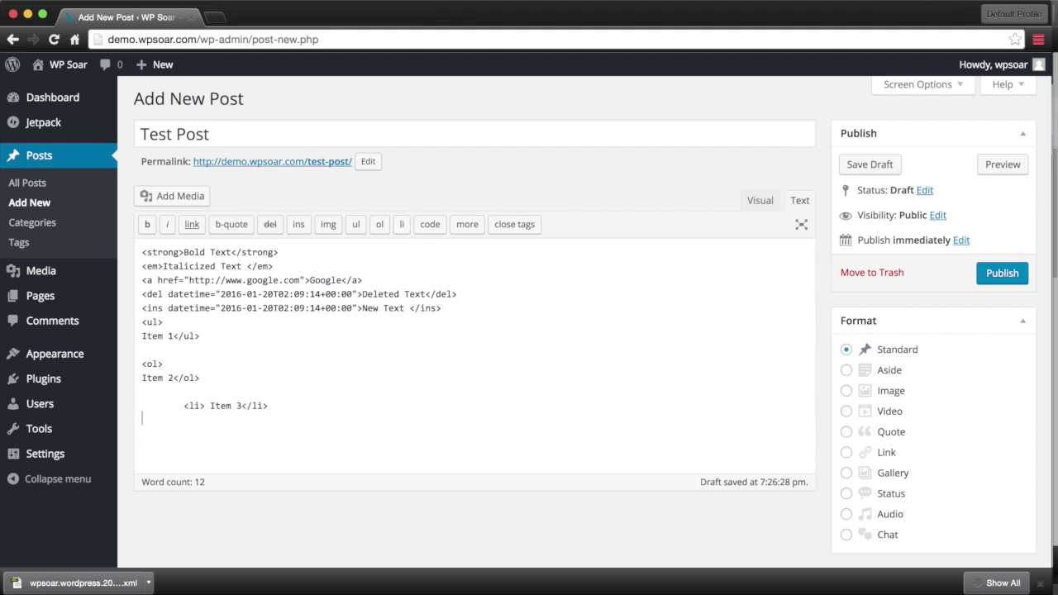
Add "Test Code" wrapped in code tags below the list item and close any tags still open
{"action": "left_click", "coordinate": [429, 223]}
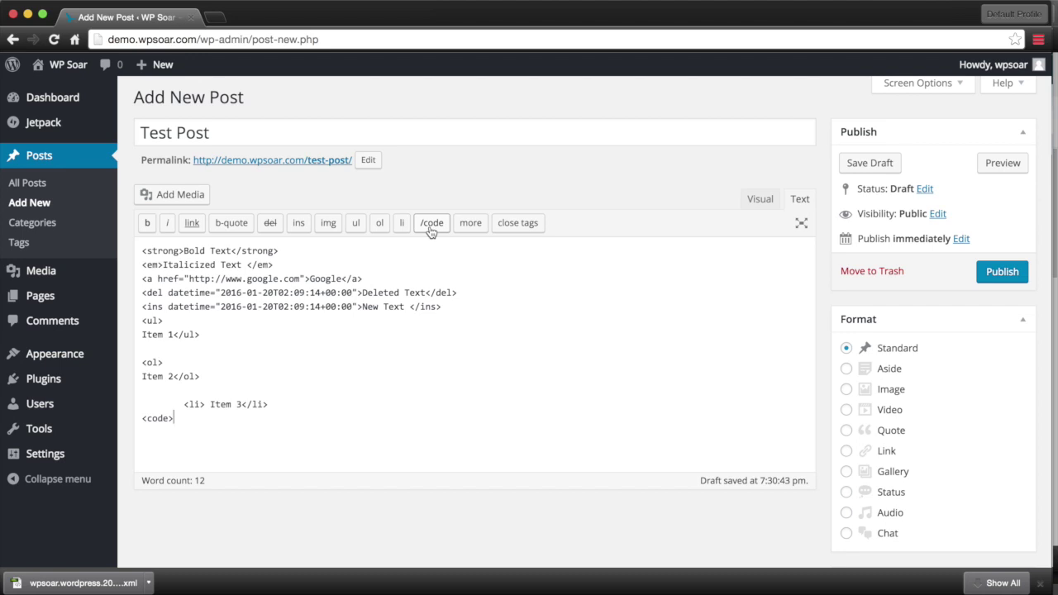
{"action": "type", "text": "Test Code"}
{"action": "left_click", "coordinate": [432, 222]}
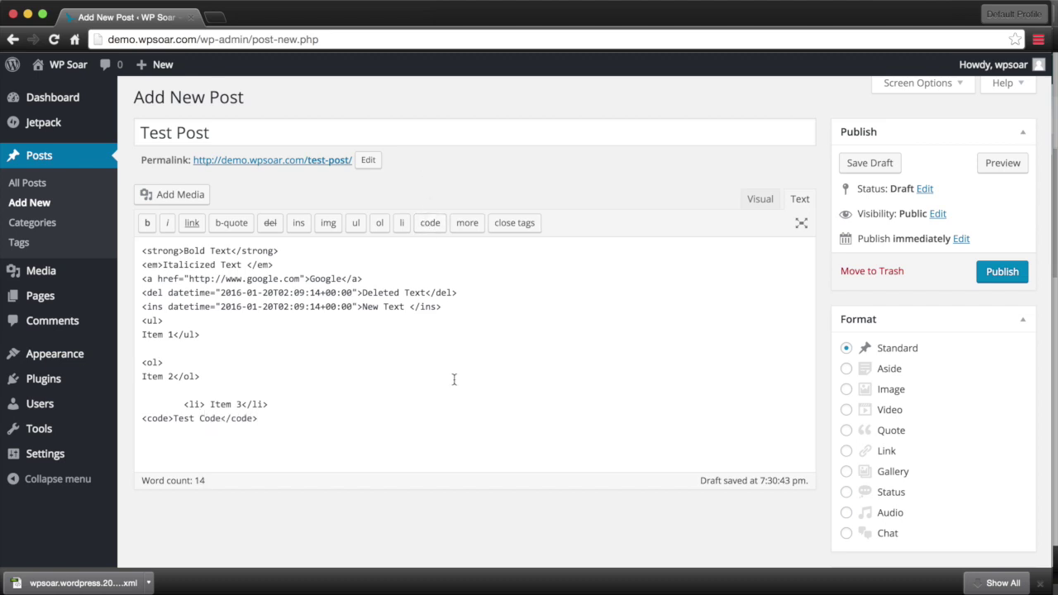
{"action": "key", "text": "Return"}
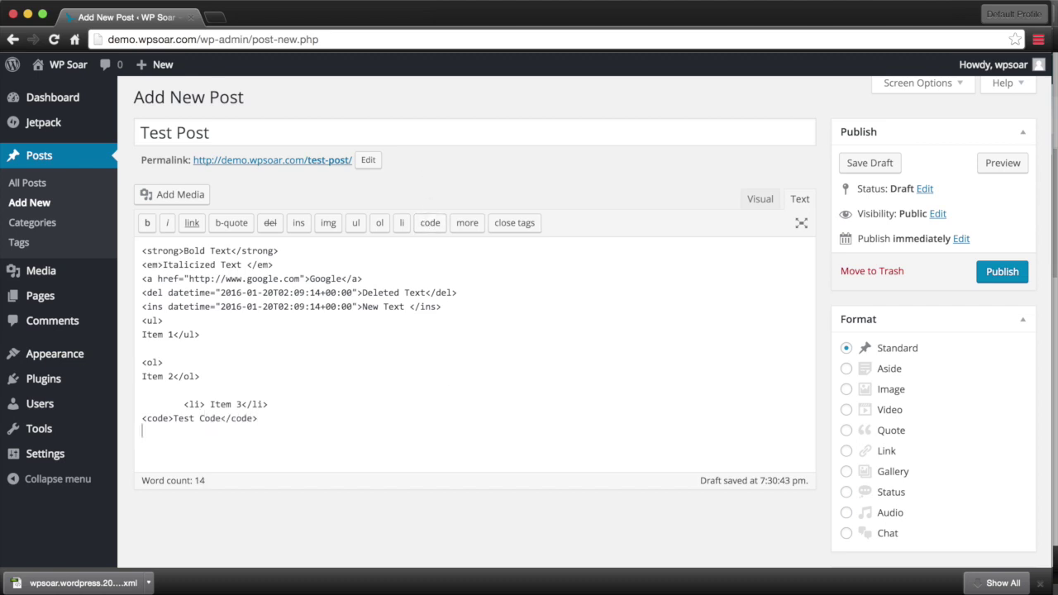
{"action": "left_click", "coordinate": [507, 231]}
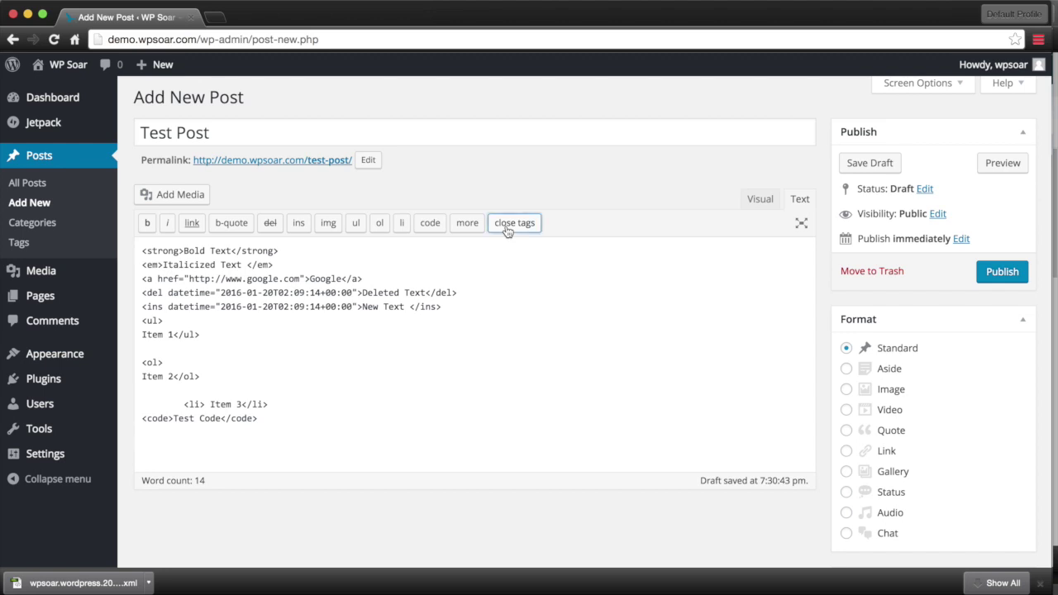
Add "Quote of Article" wrapped in blockquote tags at the end of the post content
{"action": "left_click", "coordinate": [364, 318]}
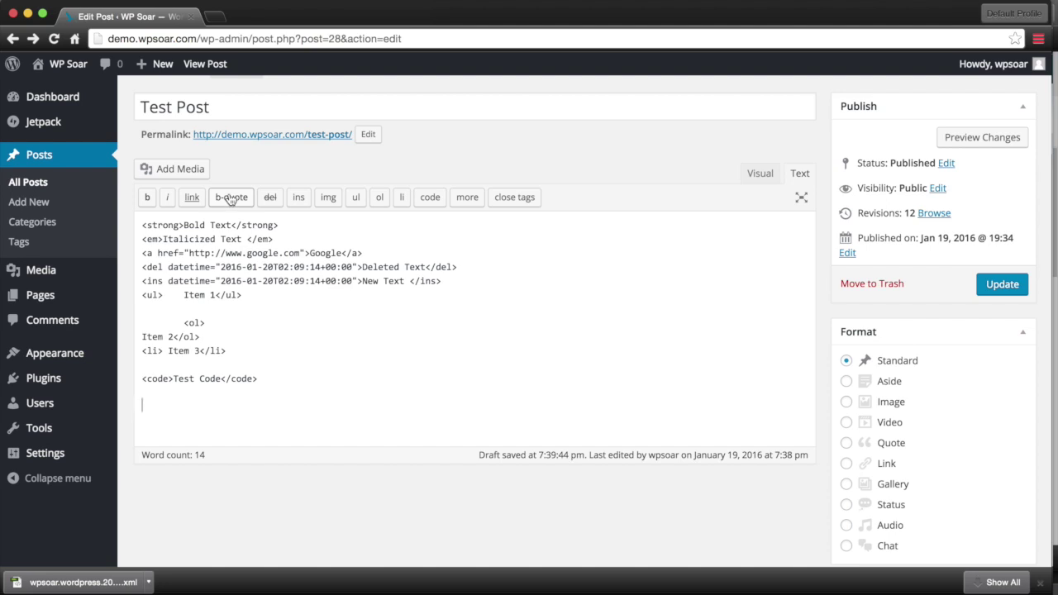
{"action": "left_click", "coordinate": [230, 200]}
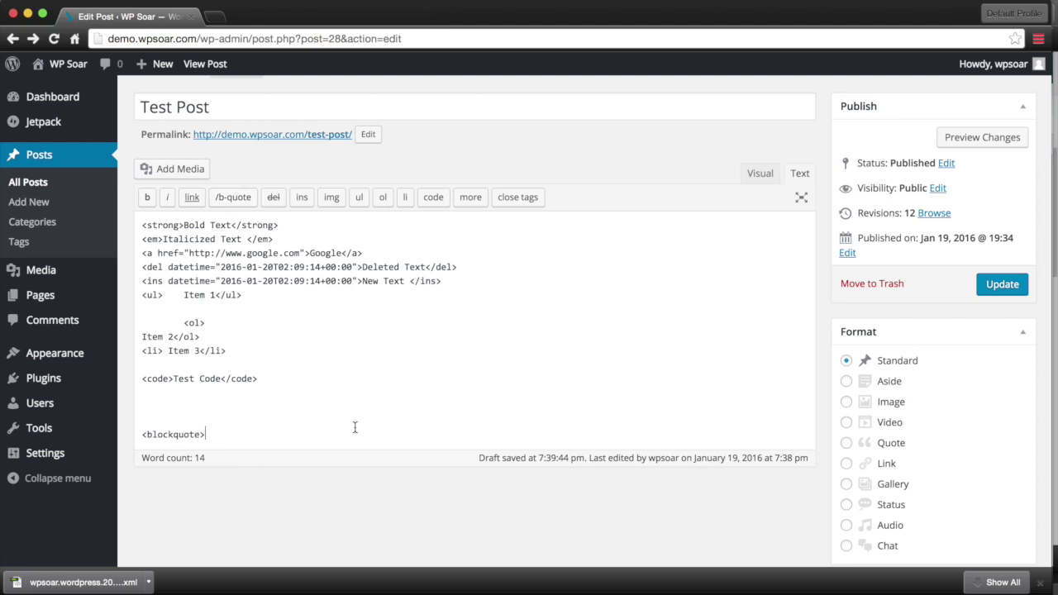
{"action": "type", "text": "Quote of Article"}
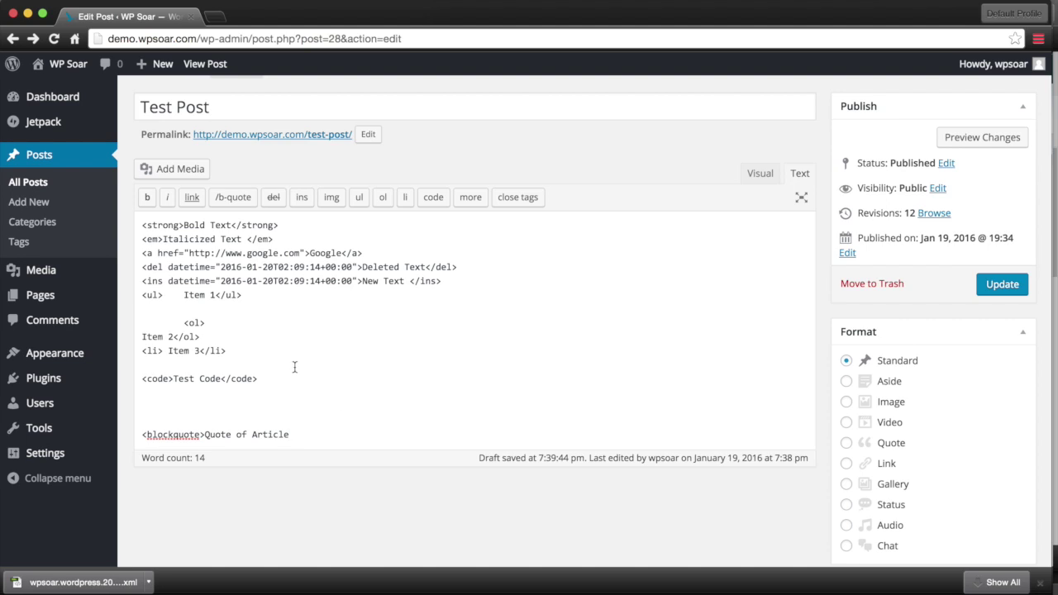
{"action": "left_click", "coordinate": [245, 198]}
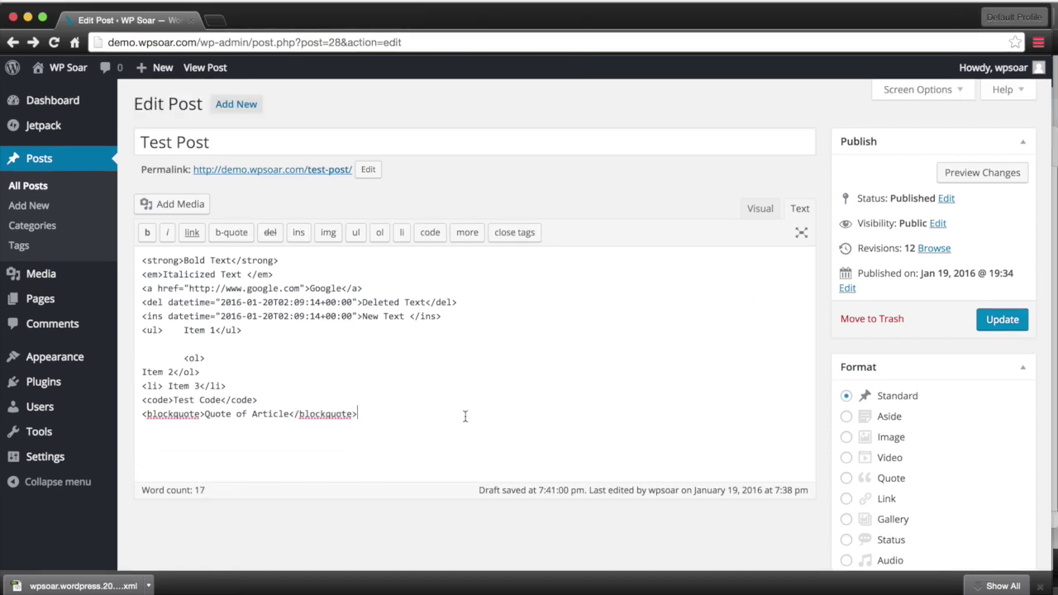
Preview the post changes and compare the rendered formatting with the HTML in the editor
{"action": "left_click", "coordinate": [971, 174]}
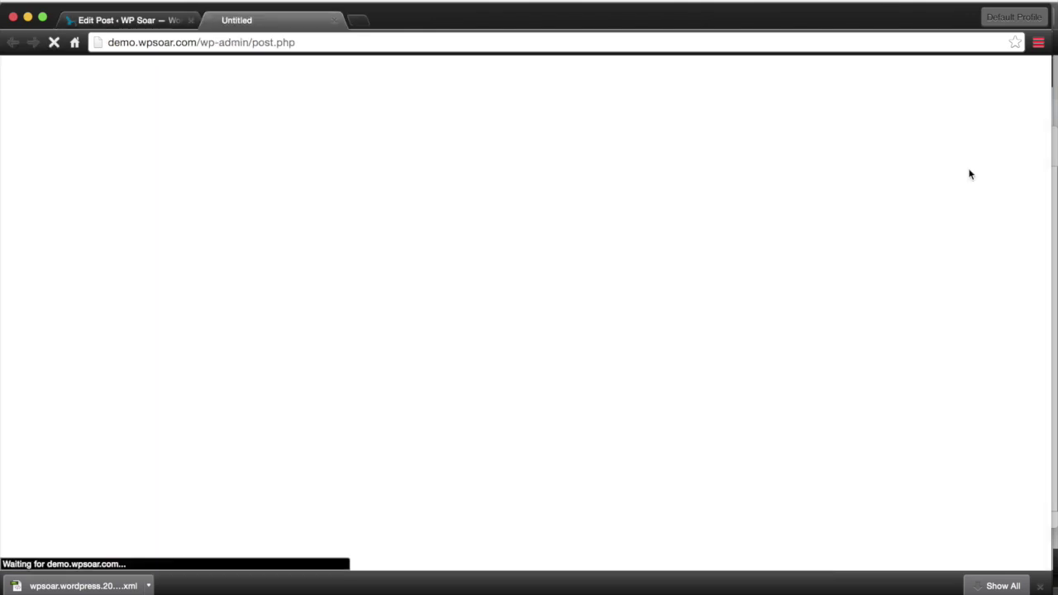
{"action": "right_click", "coordinate": [520, 325]}
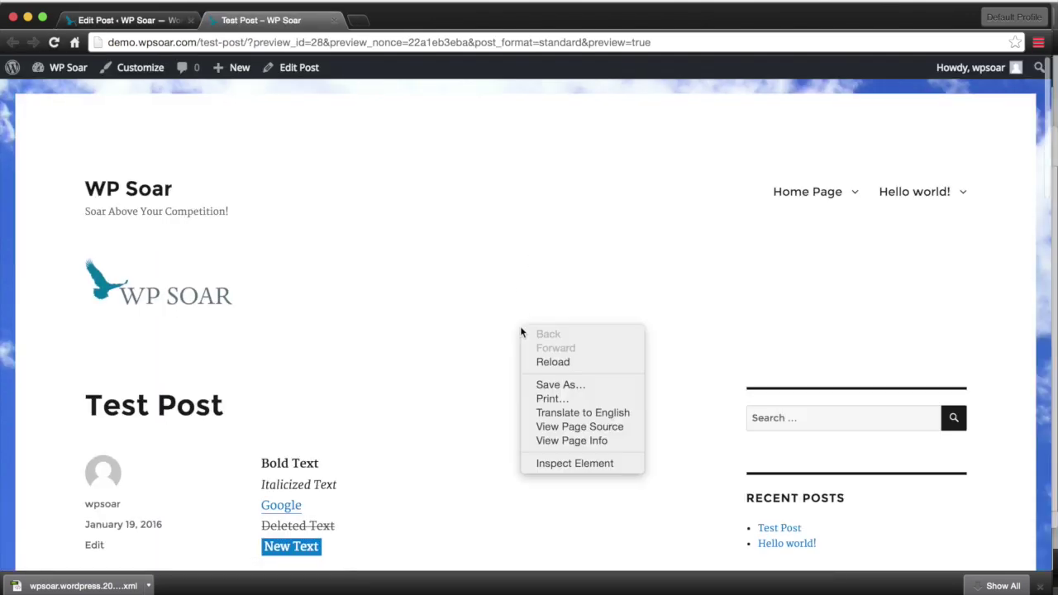
{"action": "left_click", "coordinate": [368, 342]}
{"action": "scroll", "coordinate": [369, 343], "scroll_direction": "down", "scroll_amount": 3}
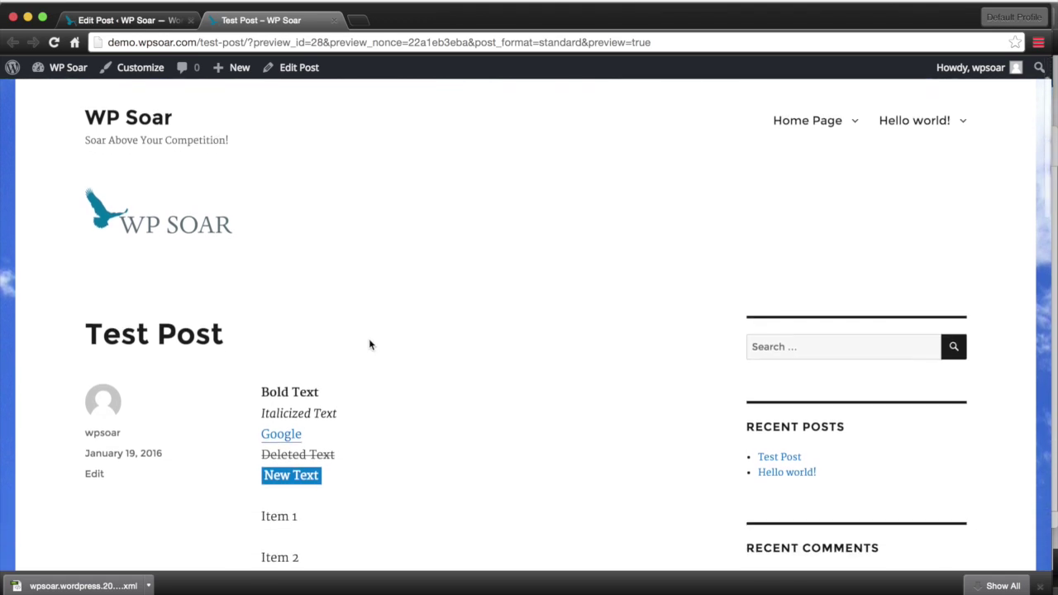
{"action": "scroll", "coordinate": [370, 345], "scroll_direction": "down", "scroll_amount": 4}
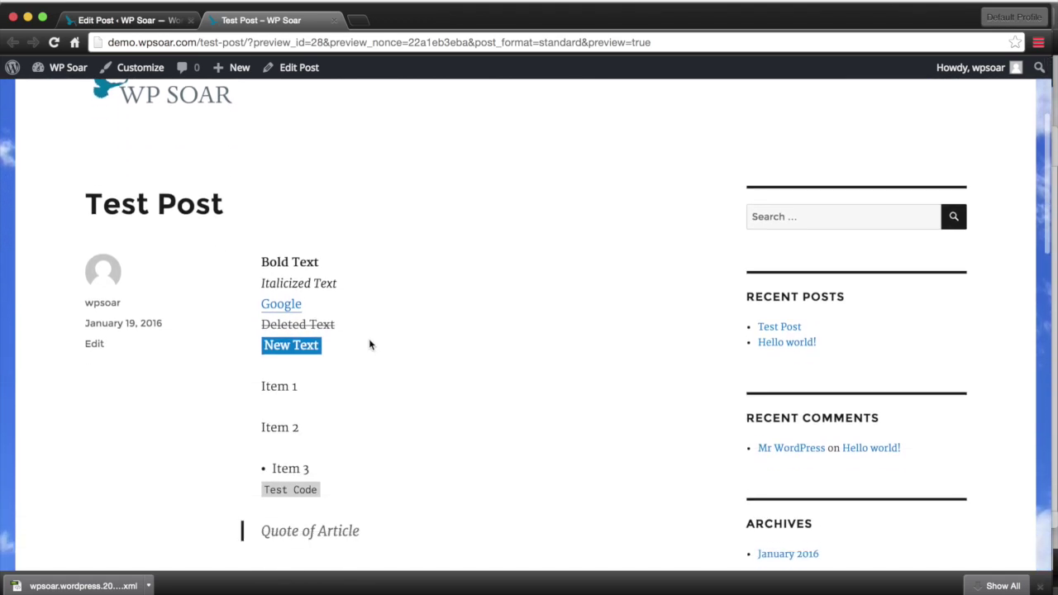
{"action": "scroll", "coordinate": [369, 345], "scroll_direction": "down", "scroll_amount": 1}
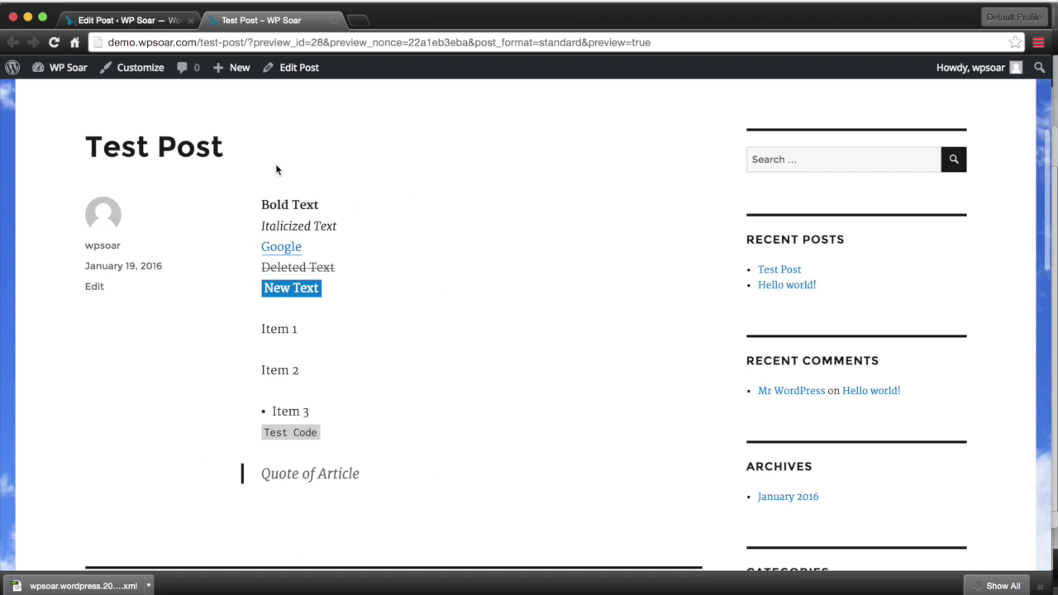
{"action": "left_click", "coordinate": [161, 25]}
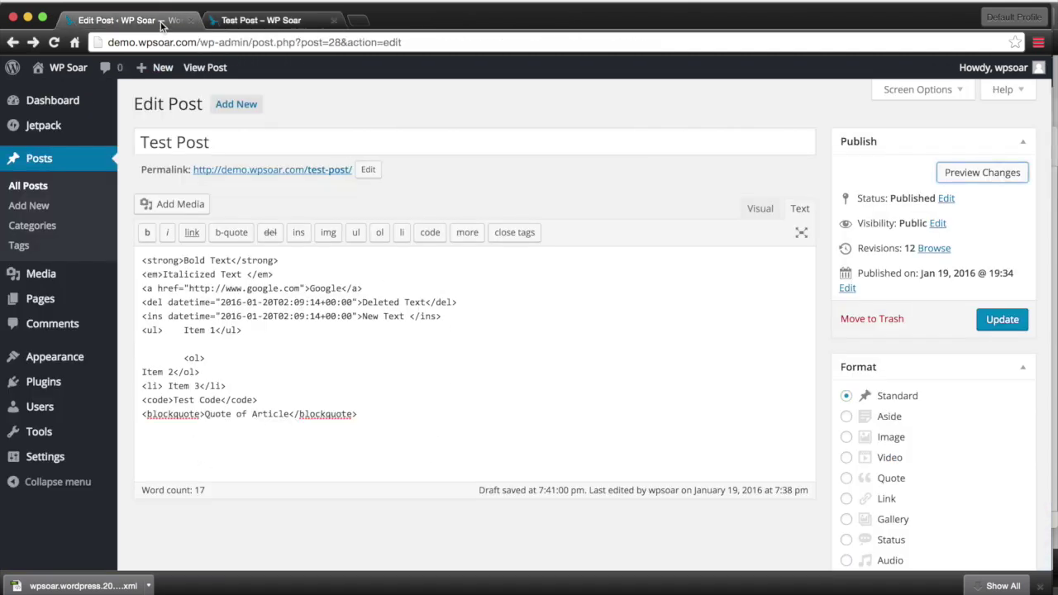
{"action": "left_click", "coordinate": [234, 28]}
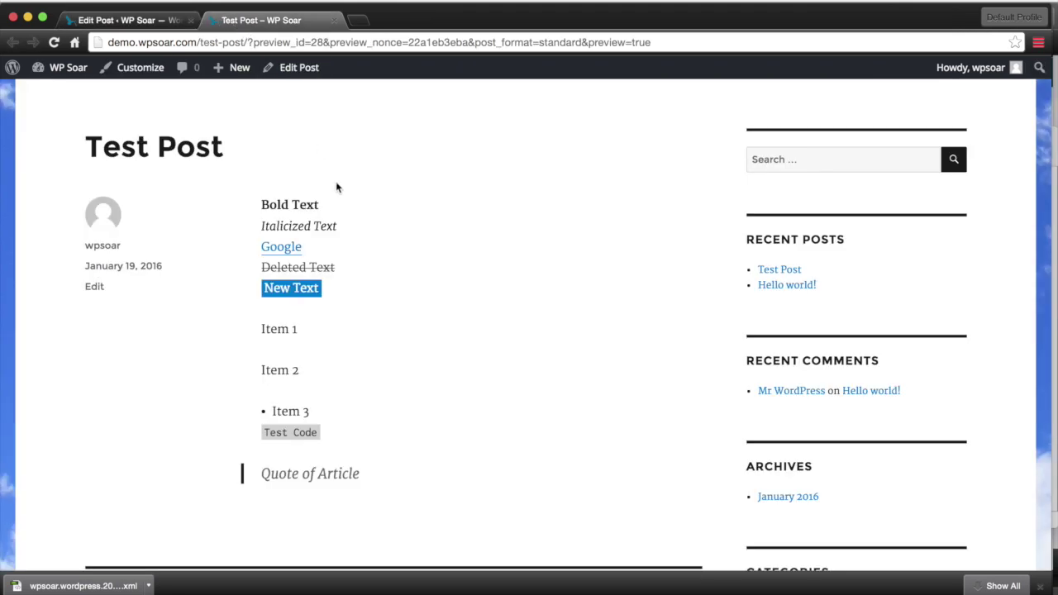